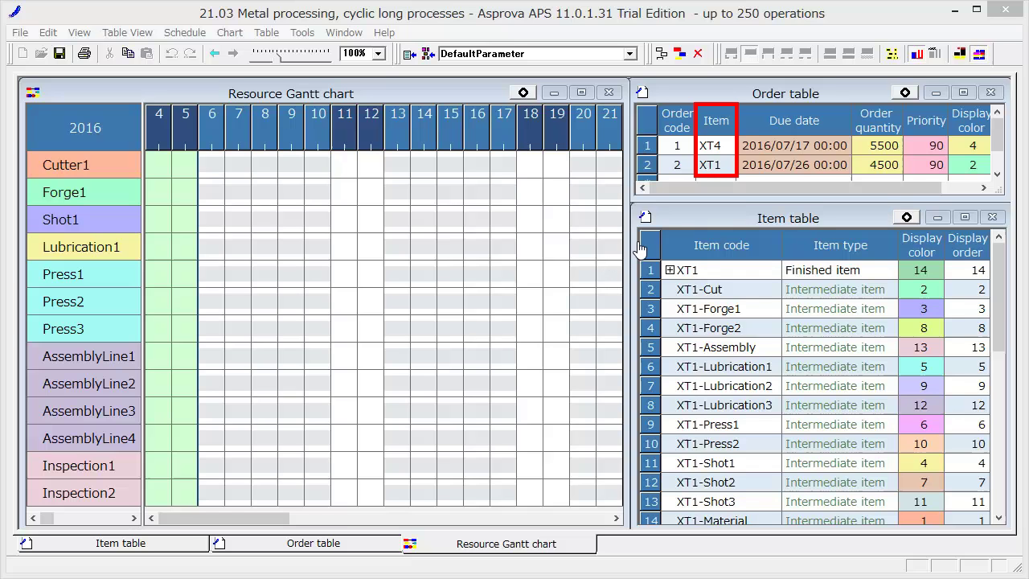
Step: Bring the Item table forward and open the context menu for item XT1
{"action": "left_click", "coordinate": [672, 223]}
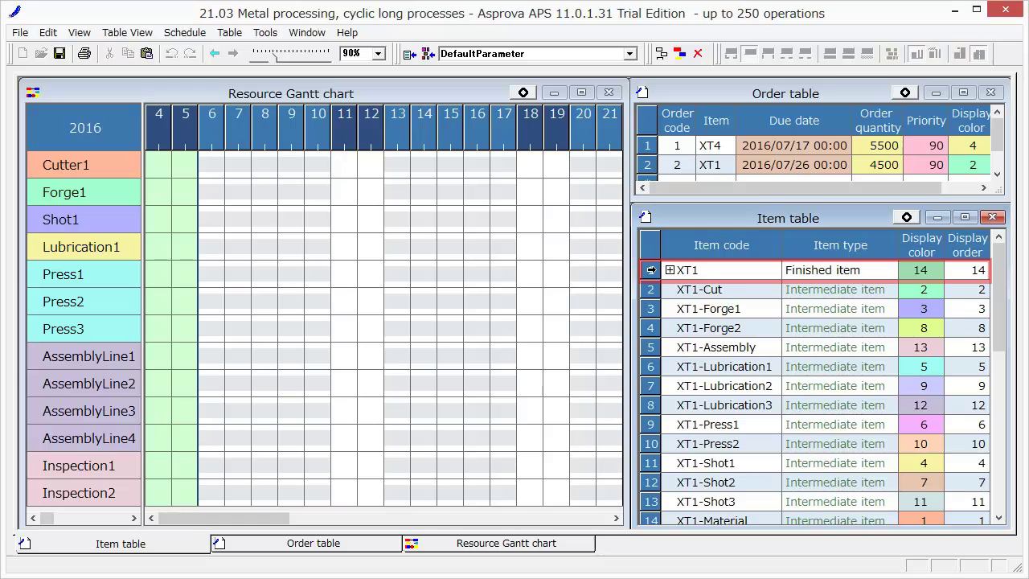
{"action": "right_click", "coordinate": [650, 273]}
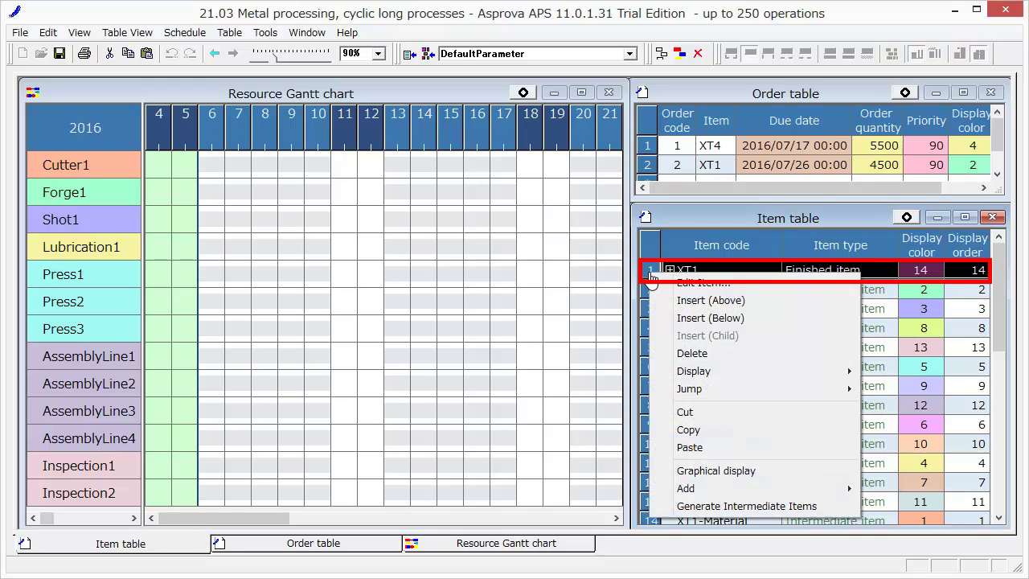
Step: Show XT1's flow as a diagram and inspect the XT1-Material node, Cut step and Cutter1
{"action": "left_click", "coordinate": [664, 474]}
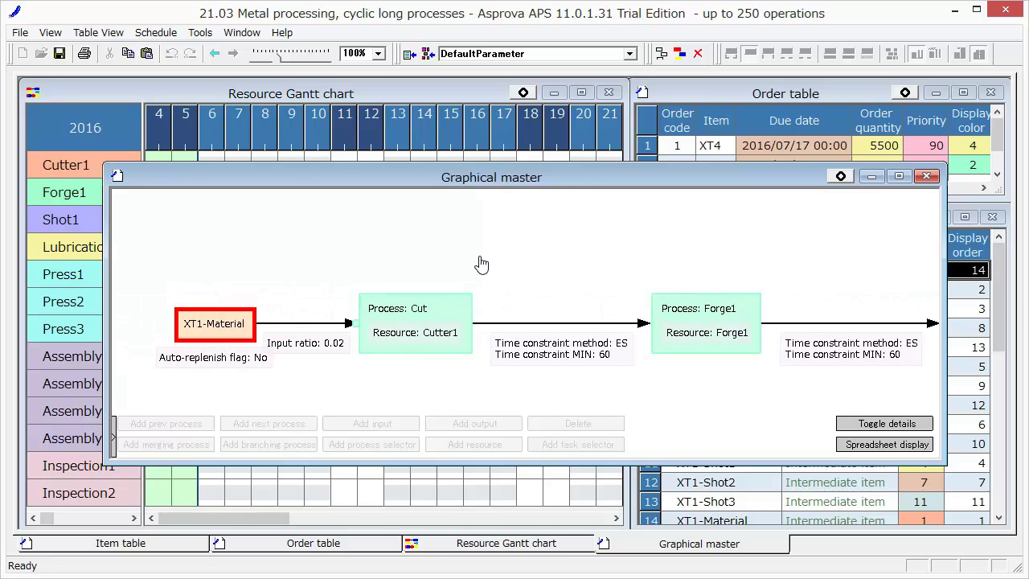
{"action": "left_click", "coordinate": [218, 333]}
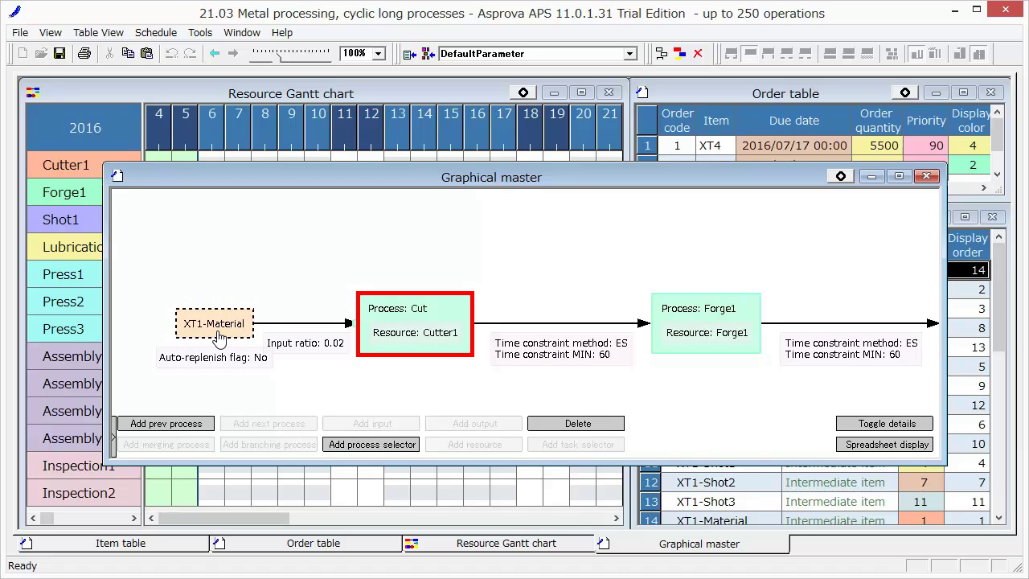
{"action": "left_click", "coordinate": [381, 352]}
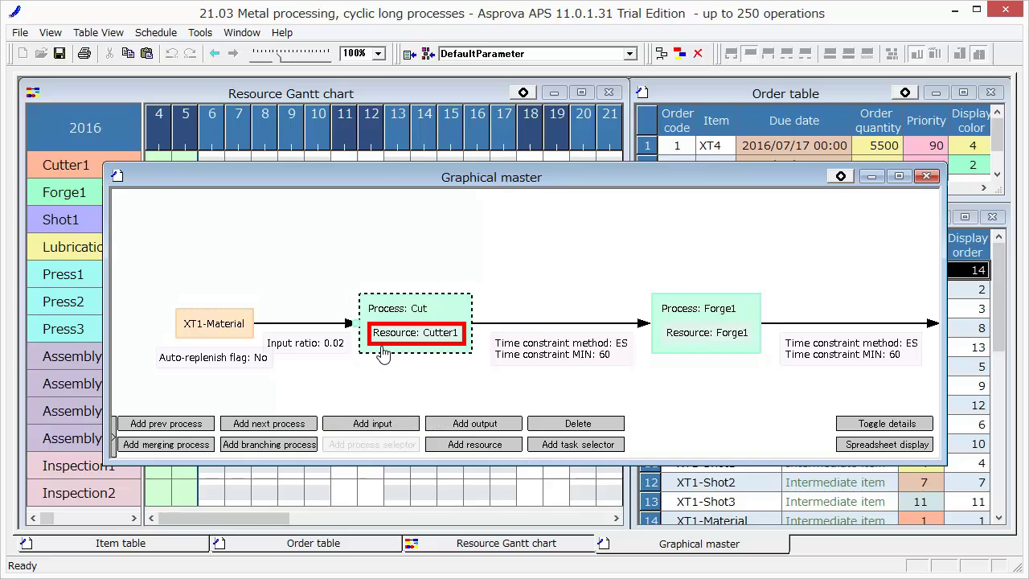
{"action": "left_click", "coordinate": [406, 337]}
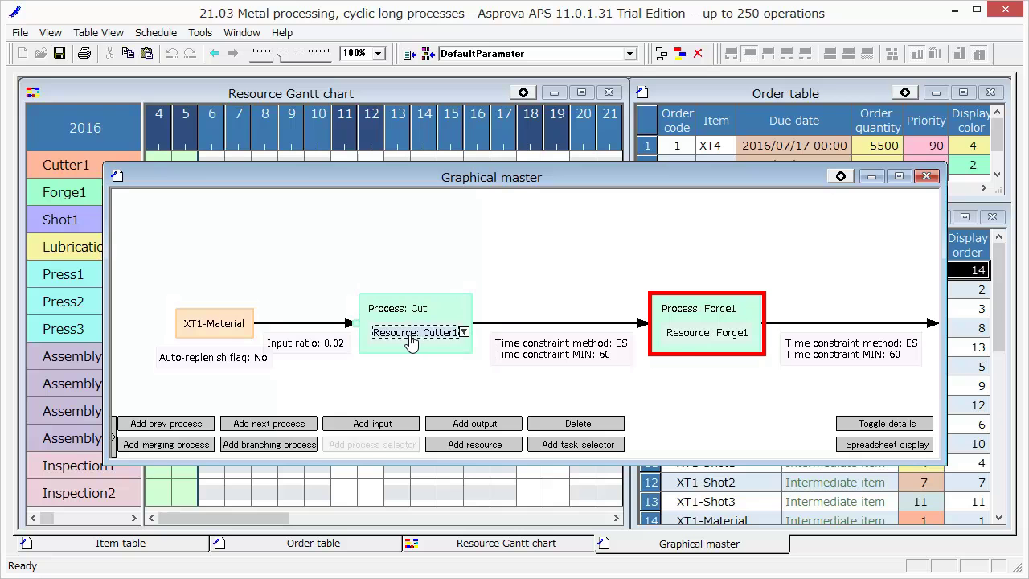
{"action": "left_click", "coordinate": [737, 378]}
Step: Follow the flow down to the Assembly and Inspection steps and the finished XT1 node
{"action": "scroll", "coordinate": [736, 378], "scroll_direction": "down", "scroll_amount": 10}
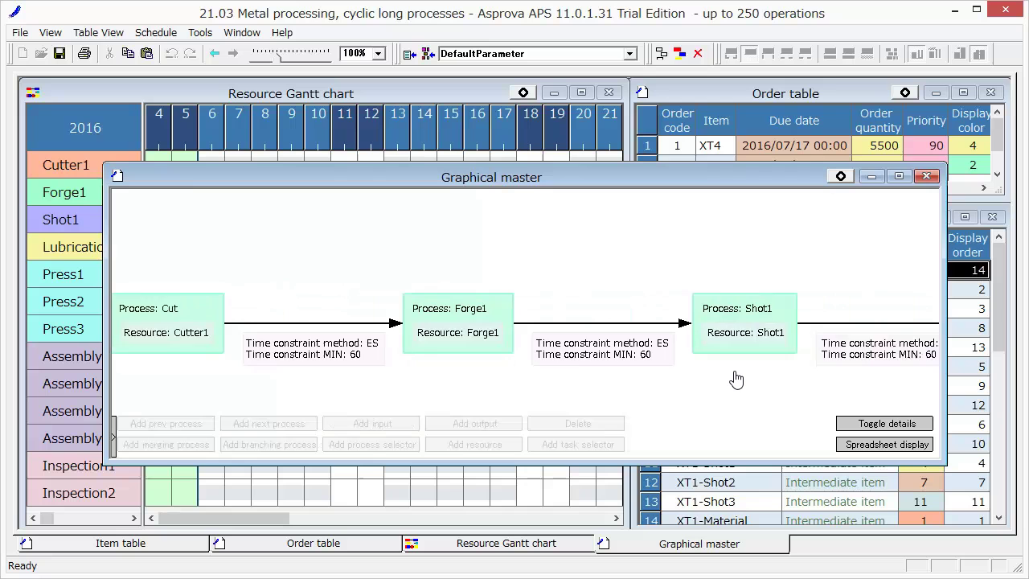
{"action": "scroll", "coordinate": [736, 378], "scroll_direction": "down", "scroll_amount": 2}
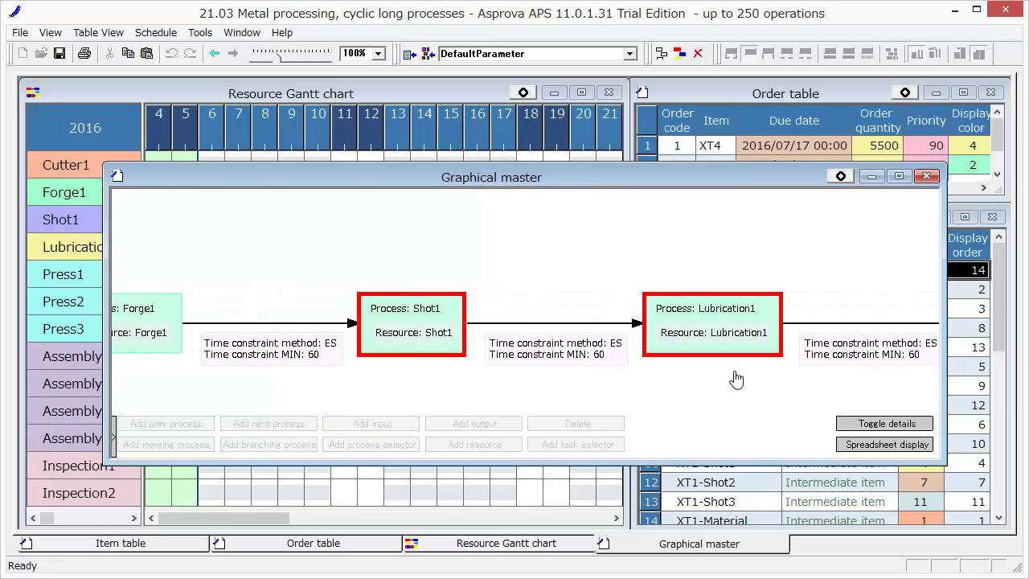
{"action": "scroll", "coordinate": [736, 379], "scroll_direction": "down", "scroll_amount": 13}
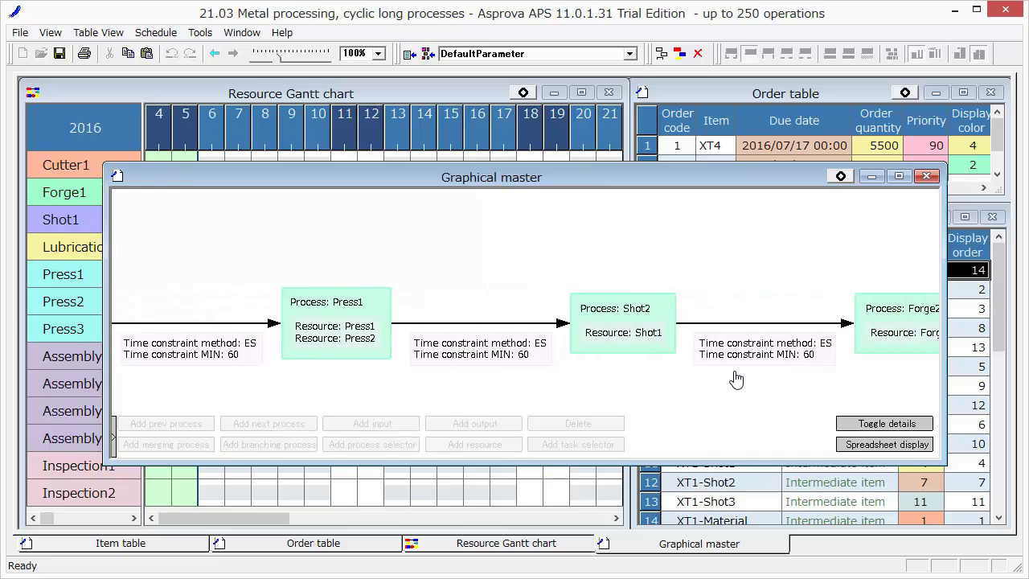
{"action": "scroll", "coordinate": [736, 379], "scroll_direction": "down", "scroll_amount": 20}
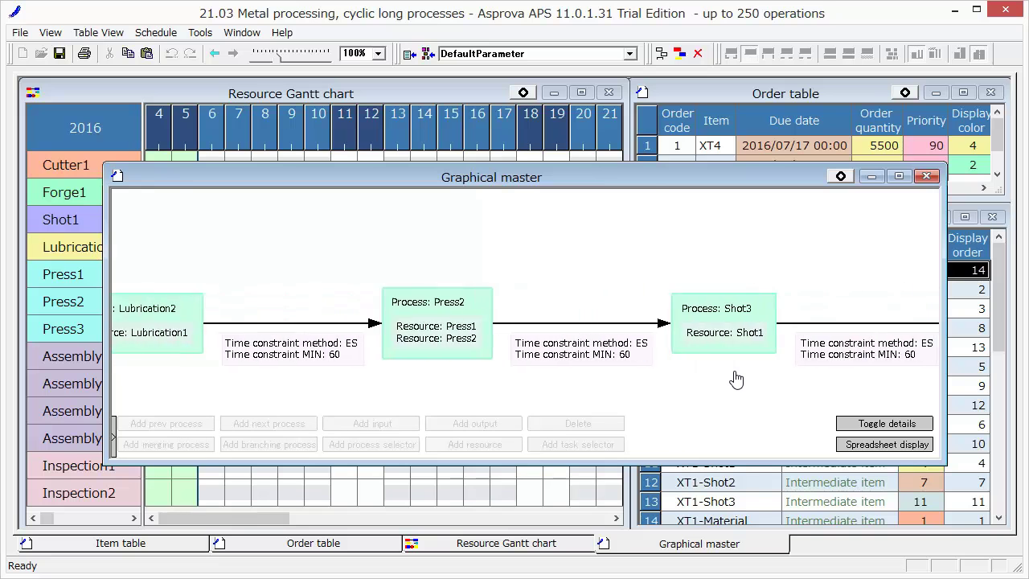
{"action": "scroll", "coordinate": [736, 378], "scroll_direction": "down", "scroll_amount": 17}
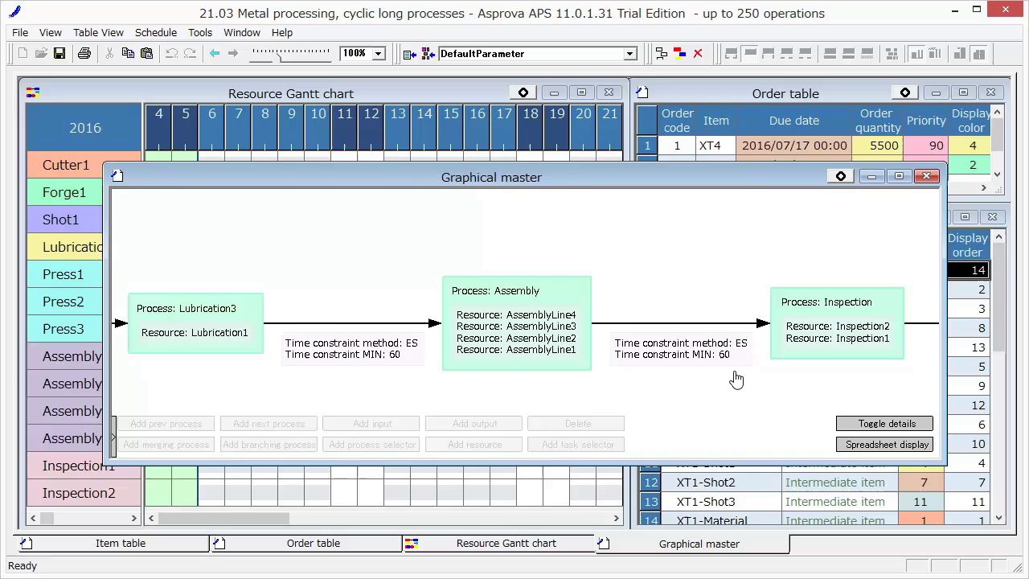
{"action": "scroll", "coordinate": [736, 379], "scroll_direction": "down", "scroll_amount": 5}
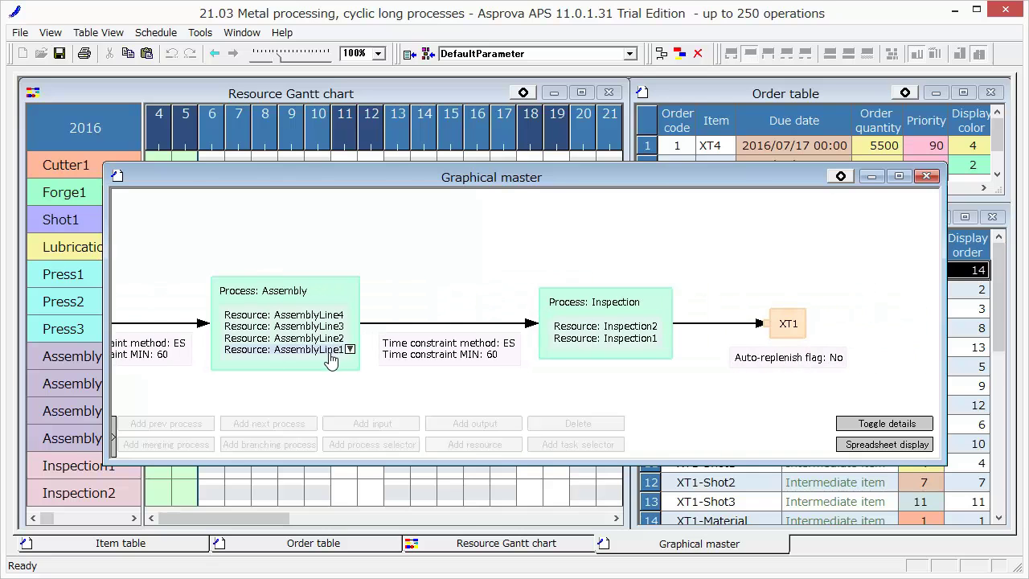
{"action": "left_click", "coordinate": [337, 355]}
{"action": "left_click", "coordinate": [571, 356]}
{"action": "left_click", "coordinate": [783, 328]}
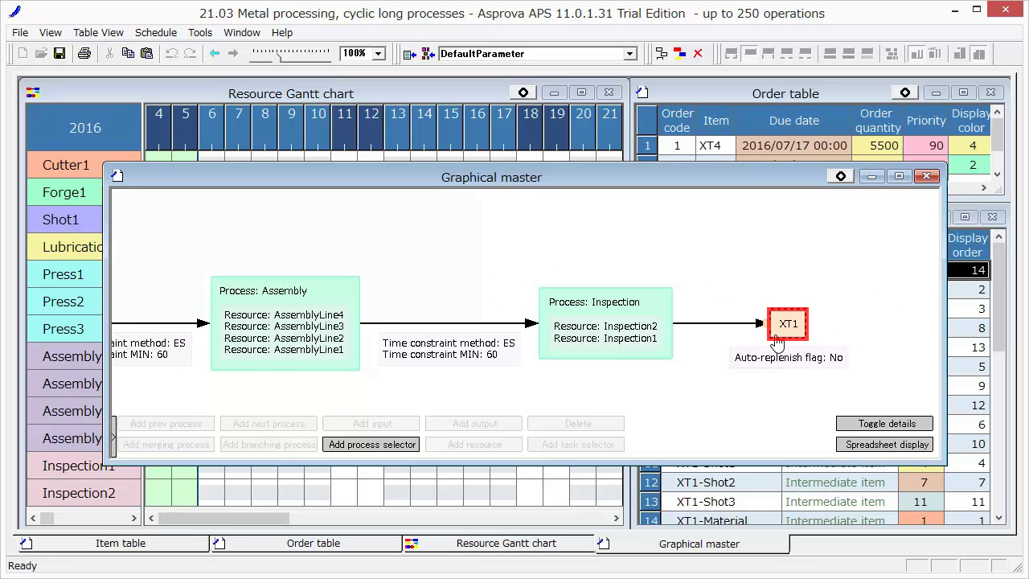
{"action": "left_click", "coordinate": [846, 444]}
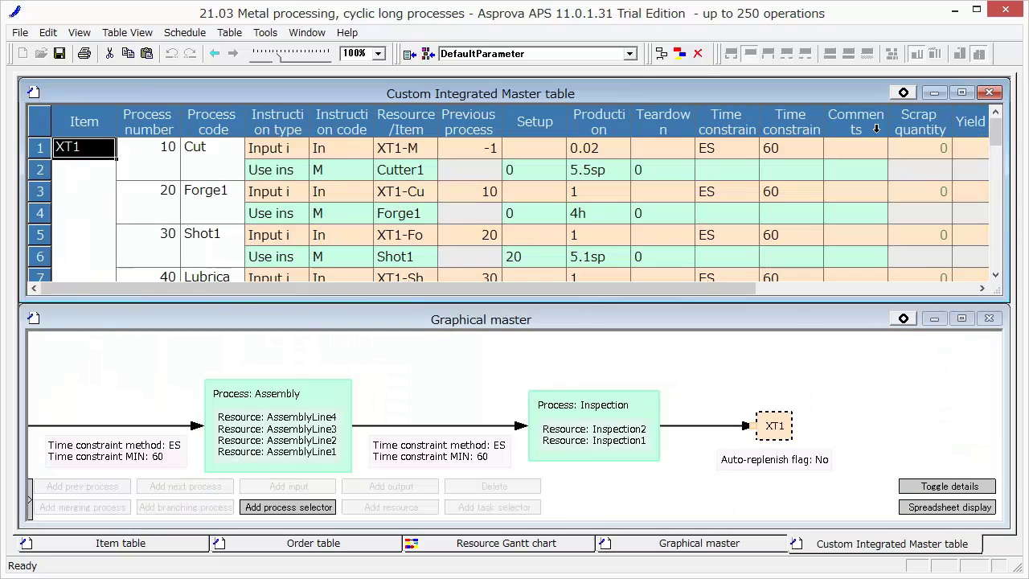
{"action": "left_click", "coordinate": [961, 93]}
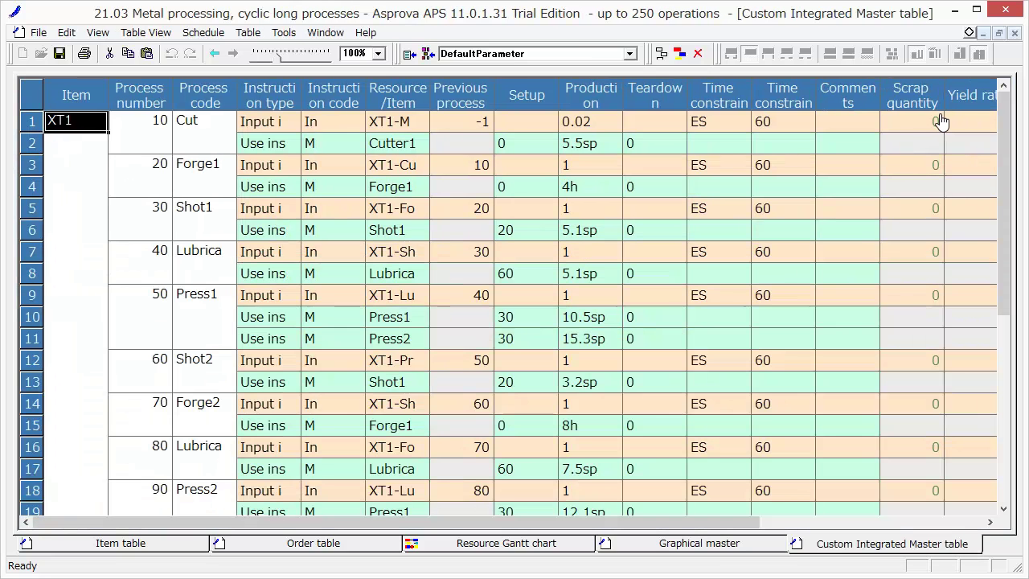
{"action": "left_click", "coordinate": [210, 129]}
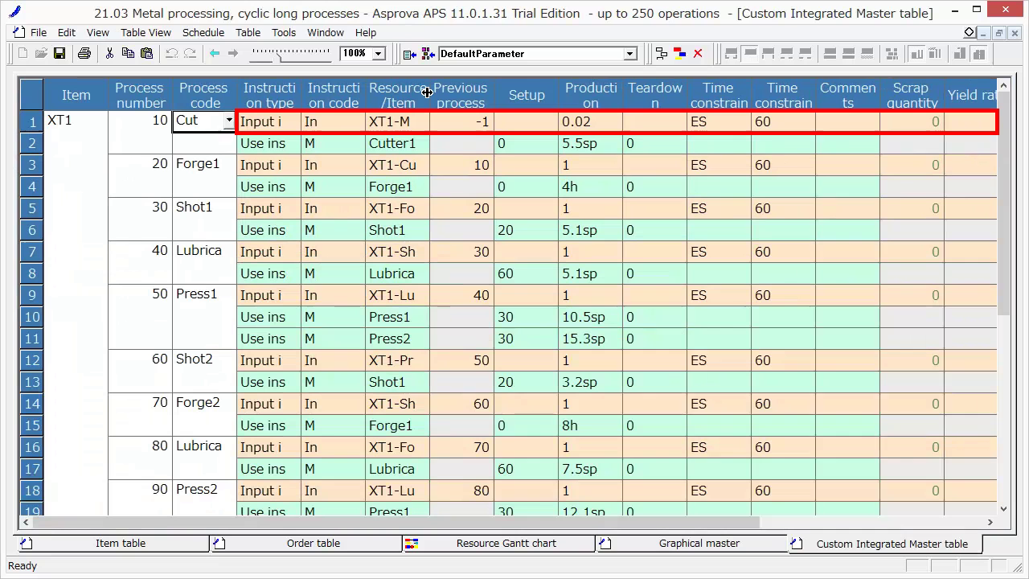
{"action": "left_click_drag", "start_coordinate": [432, 95], "coordinate": [509, 95]}
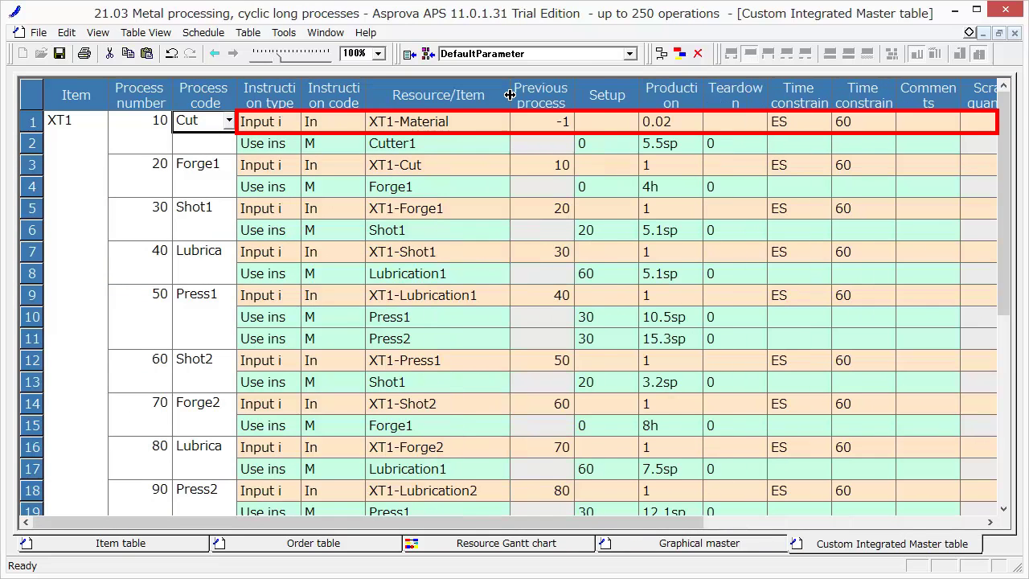
{"action": "left_click", "coordinate": [474, 125]}
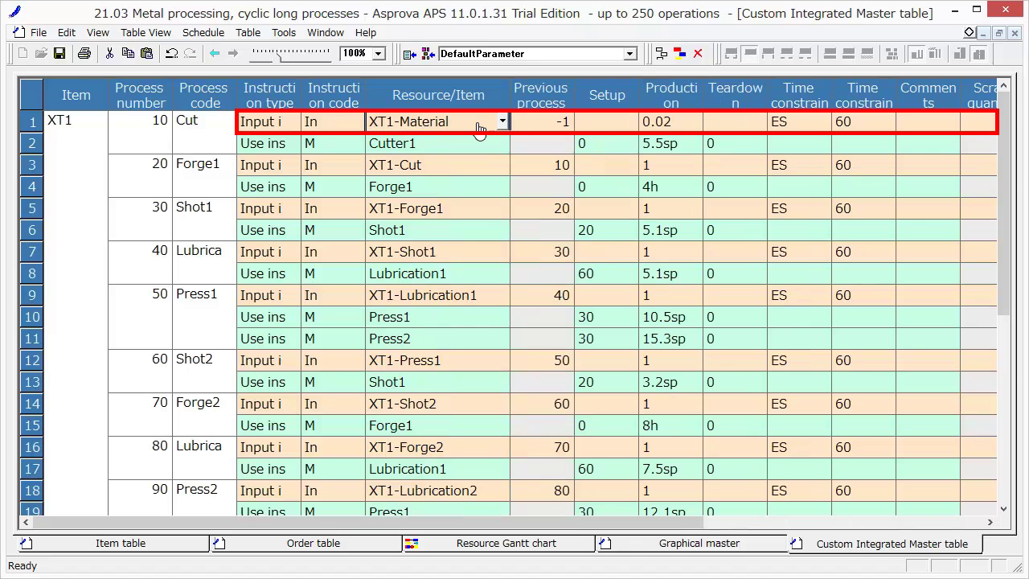
{"action": "left_click", "coordinate": [678, 129]}
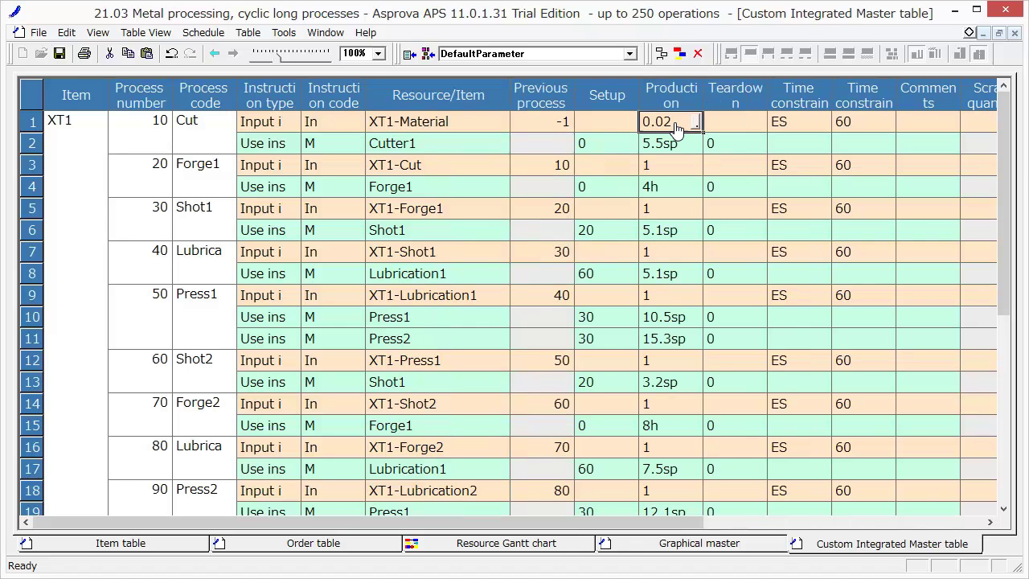
{"action": "left_click", "coordinate": [449, 146]}
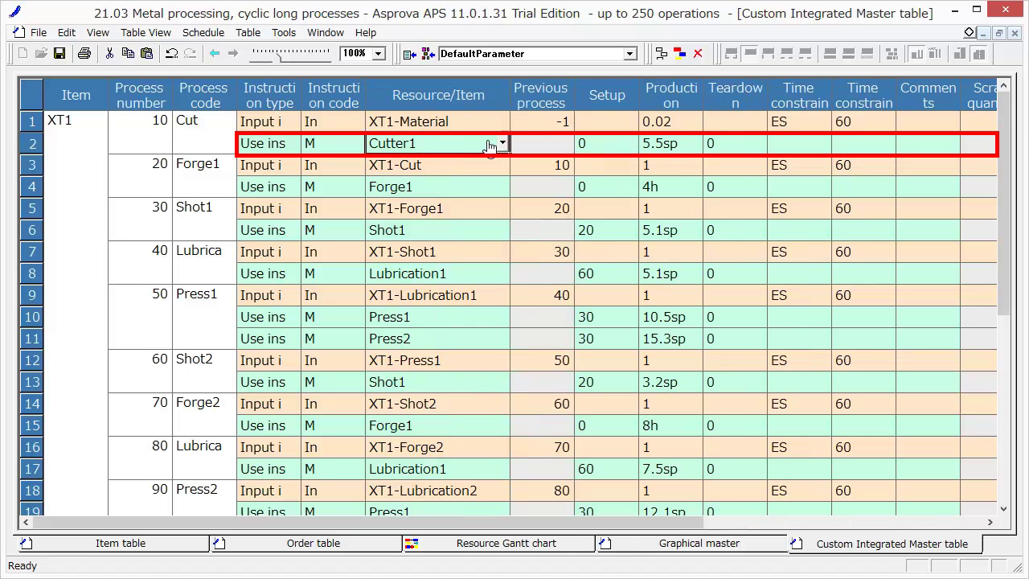
{"action": "left_click", "coordinate": [682, 149]}
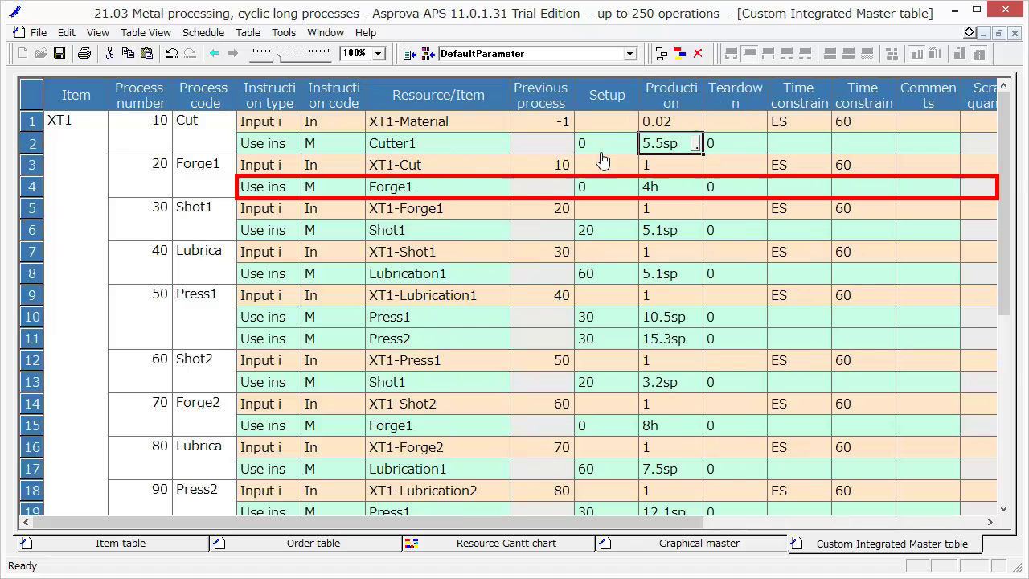
{"action": "left_click", "coordinate": [432, 190]}
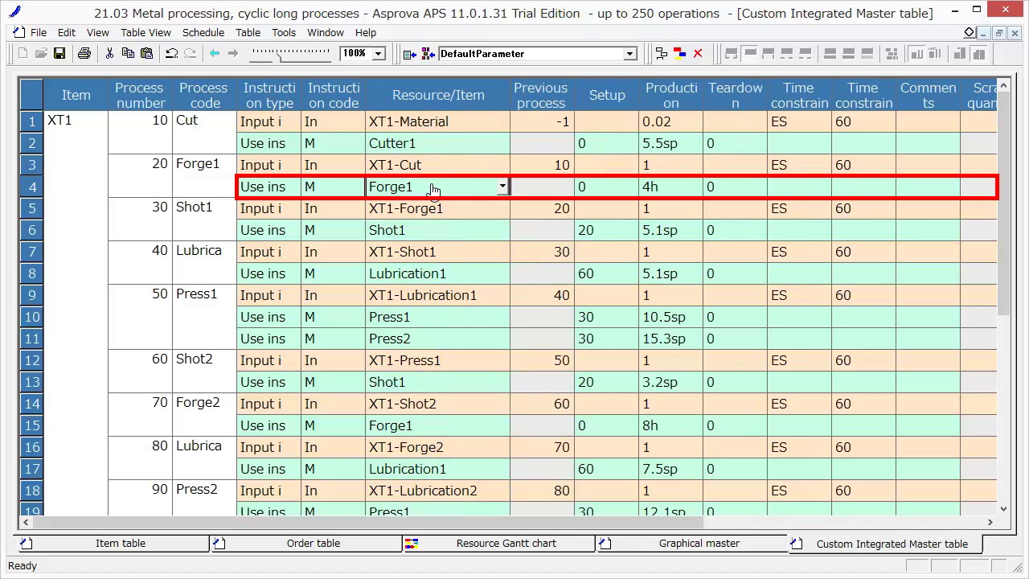
{"action": "left_click", "coordinate": [676, 189]}
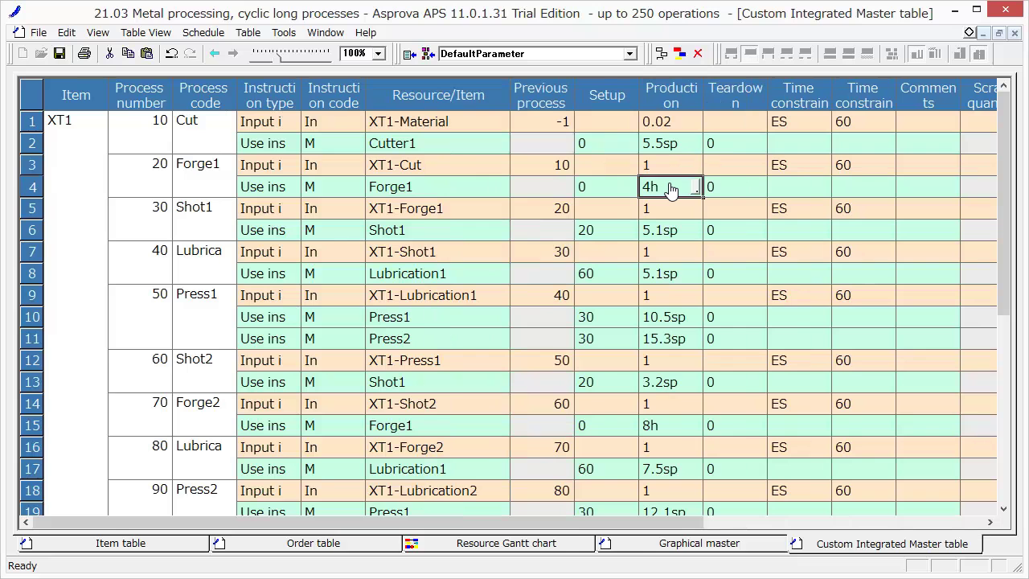
Step: Widen the Process code column to show full names and select the Assembly process
{"action": "scroll", "coordinate": [611, 225], "scroll_direction": "down", "scroll_amount": 5}
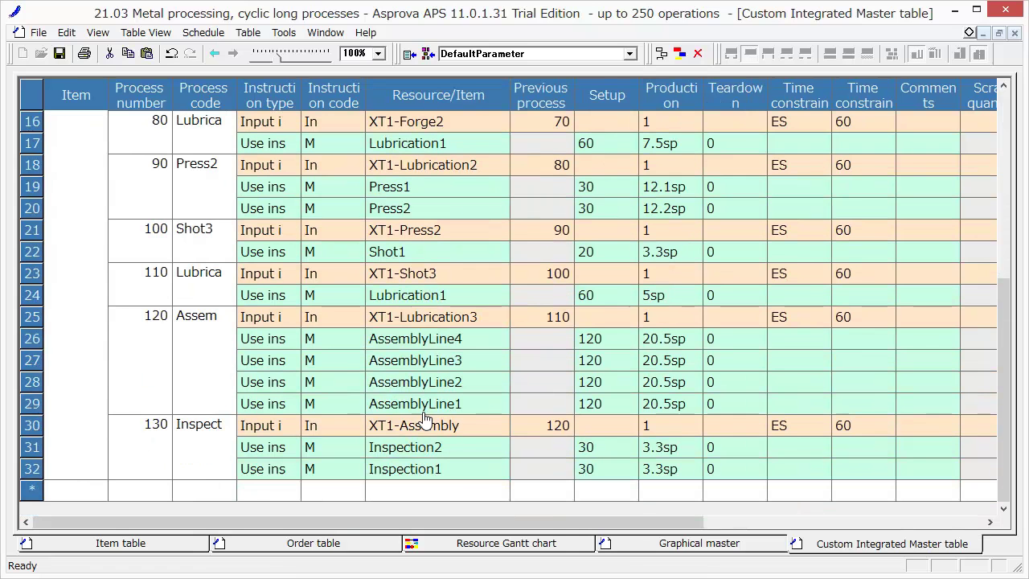
{"action": "left_click_drag", "start_coordinate": [240, 102], "coordinate": [287, 102]}
{"action": "left_click", "coordinate": [229, 318]}
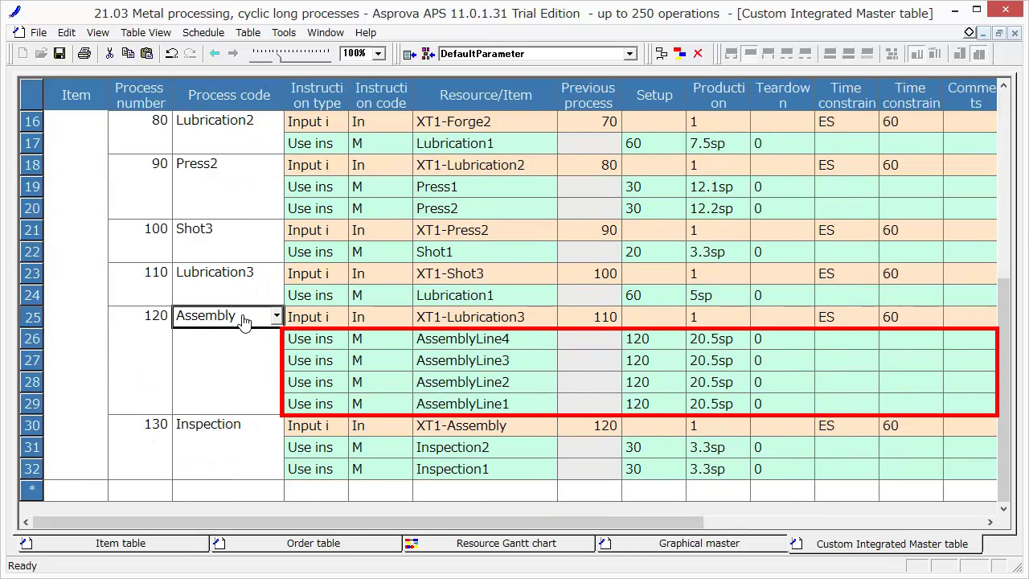
Step: Review Assembly's resources AssemblyLine1–4 and the Inspection process, then minimize the master table
{"action": "left_click", "coordinate": [519, 408]}
{"action": "left_click", "coordinate": [517, 383]}
{"action": "left_click", "coordinate": [521, 362]}
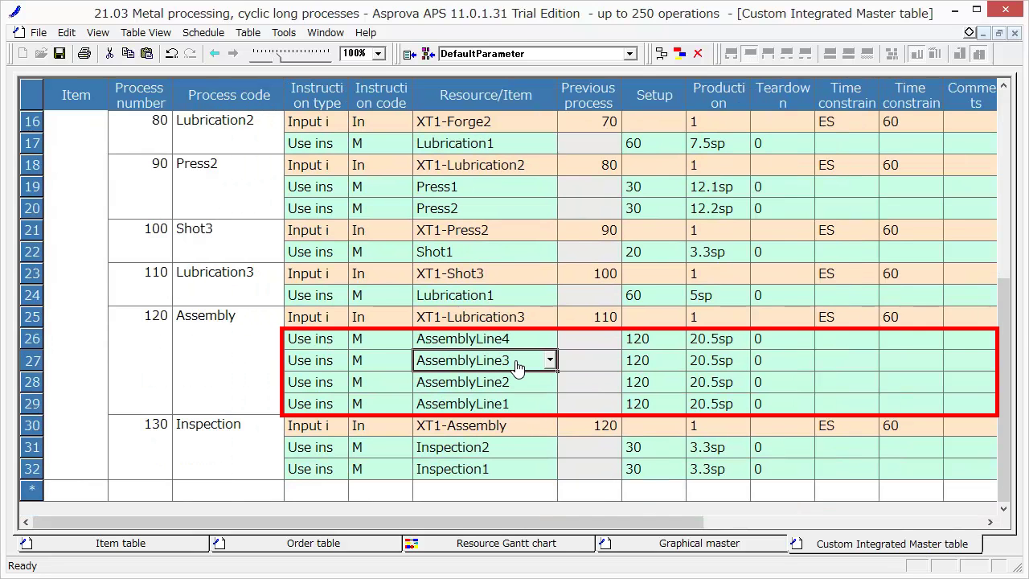
{"action": "left_click", "coordinate": [519, 340]}
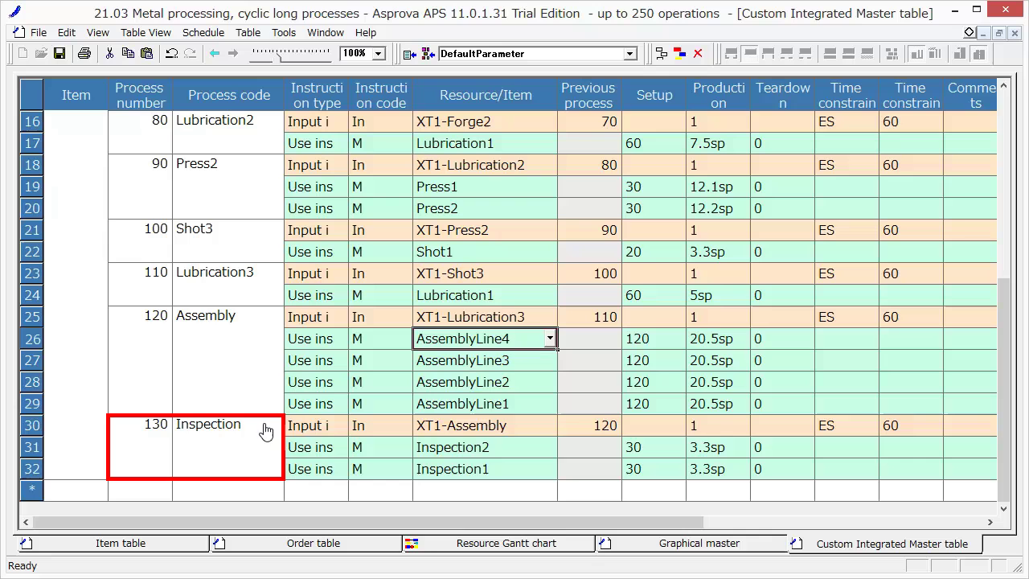
{"action": "left_click", "coordinate": [237, 433]}
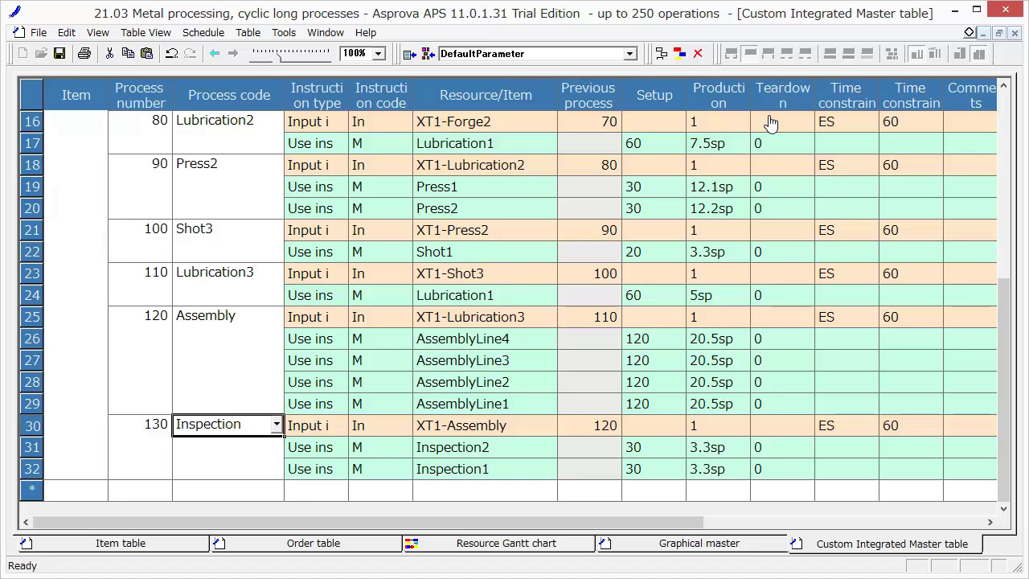
{"action": "left_click", "coordinate": [979, 36]}
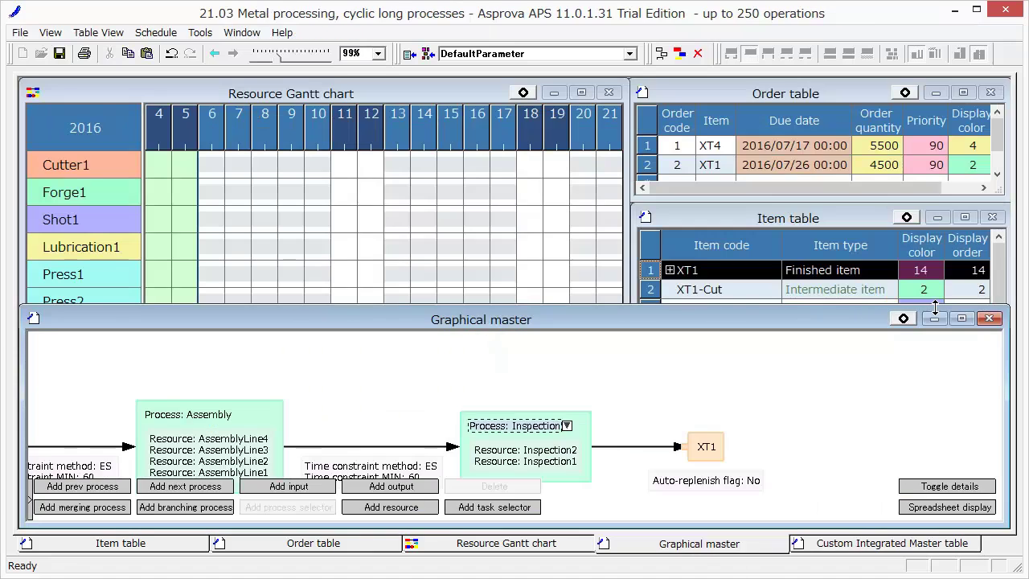
Step: Bring up the order table and review order 1 for XT4, with its quantity and priority
{"action": "left_click", "coordinate": [923, 316]}
{"action": "left_click", "coordinate": [783, 95]}
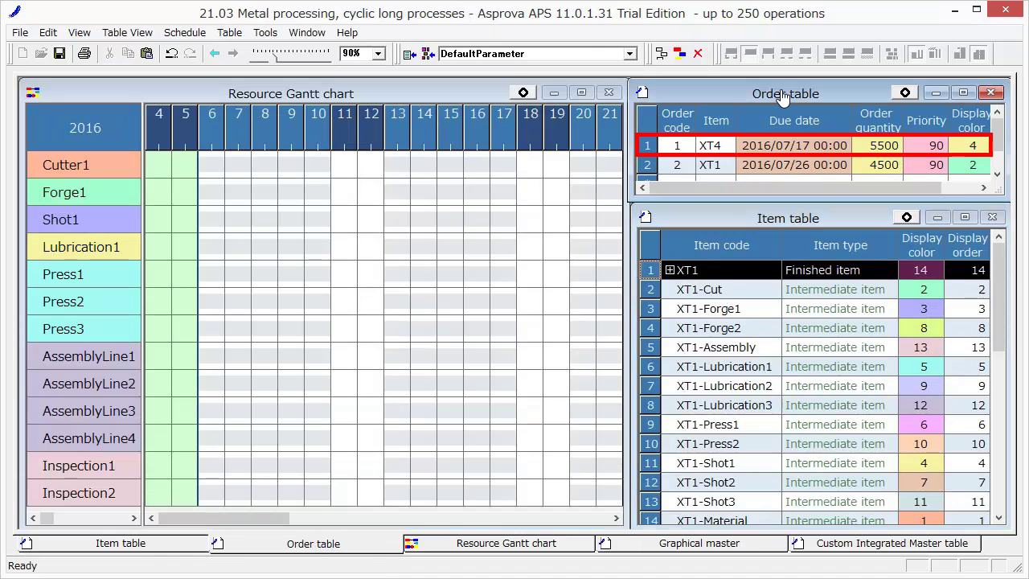
{"action": "left_click", "coordinate": [673, 152]}
{"action": "left_click", "coordinate": [707, 147]}
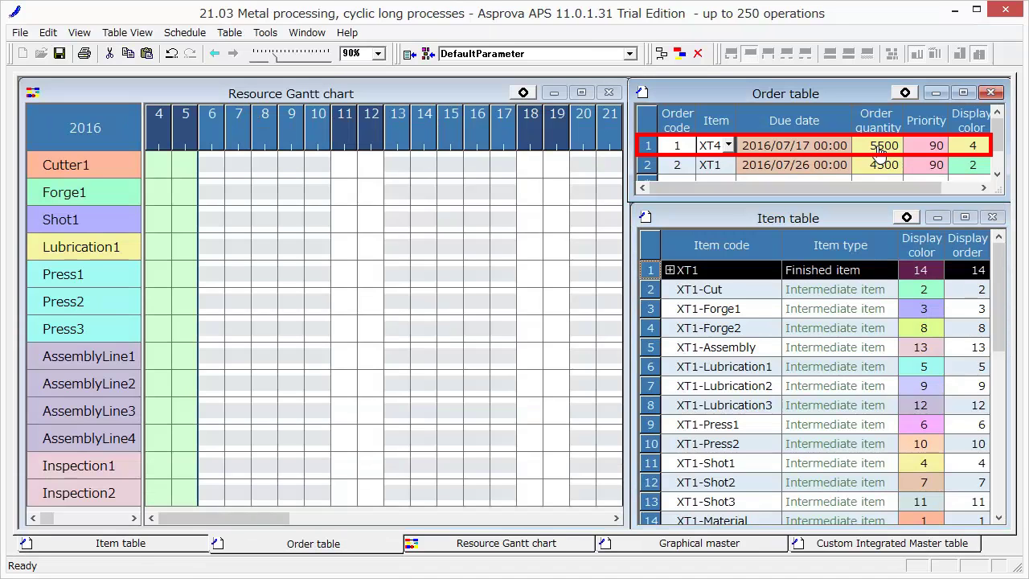
{"action": "left_click", "coordinate": [917, 151]}
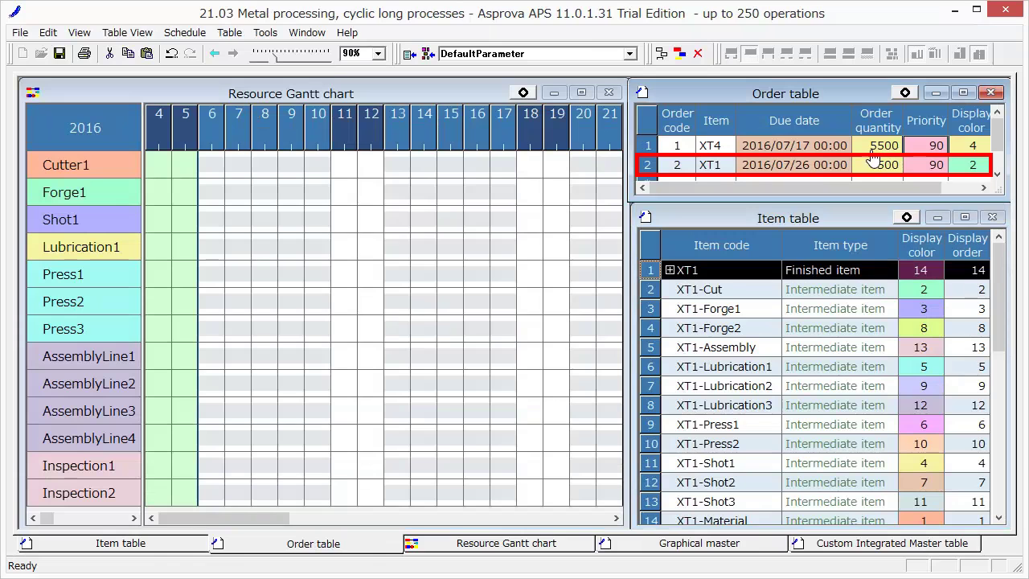
Step: Review order 2 for XT1: quantity 4500 and priority 90
{"action": "left_click", "coordinate": [684, 169]}
{"action": "left_click", "coordinate": [712, 165]}
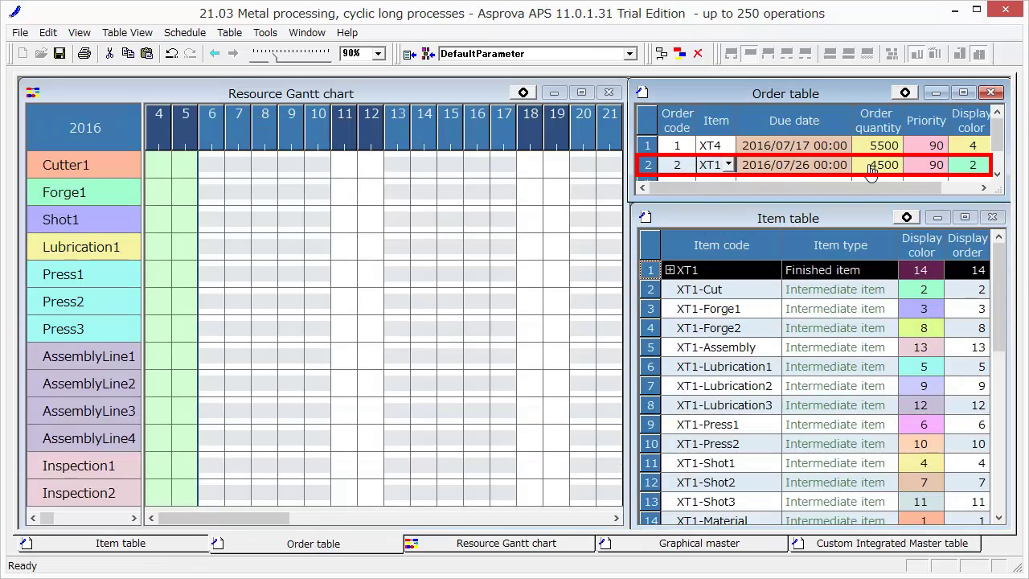
{"action": "left_click", "coordinate": [864, 167]}
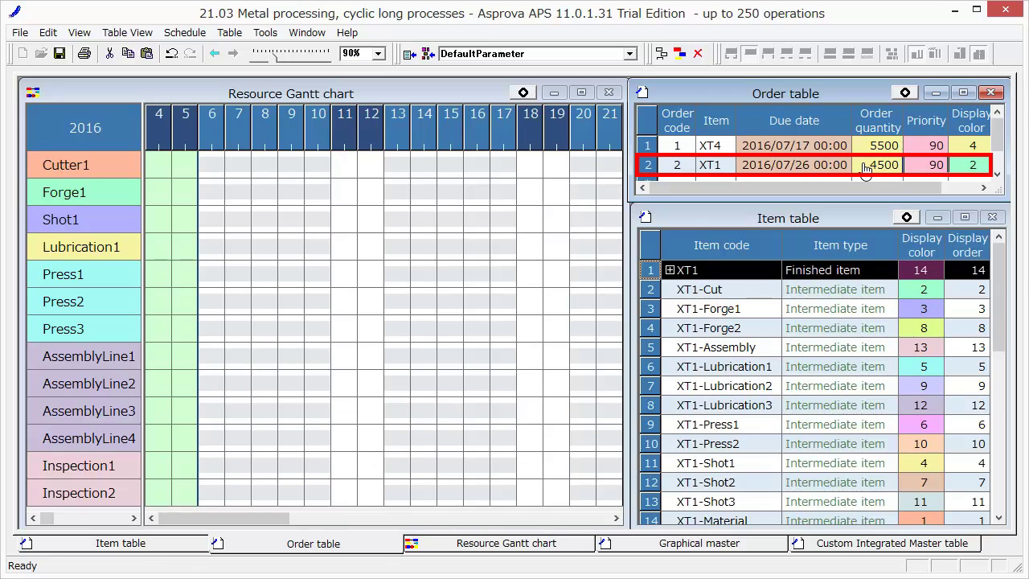
{"action": "left_click", "coordinate": [920, 170]}
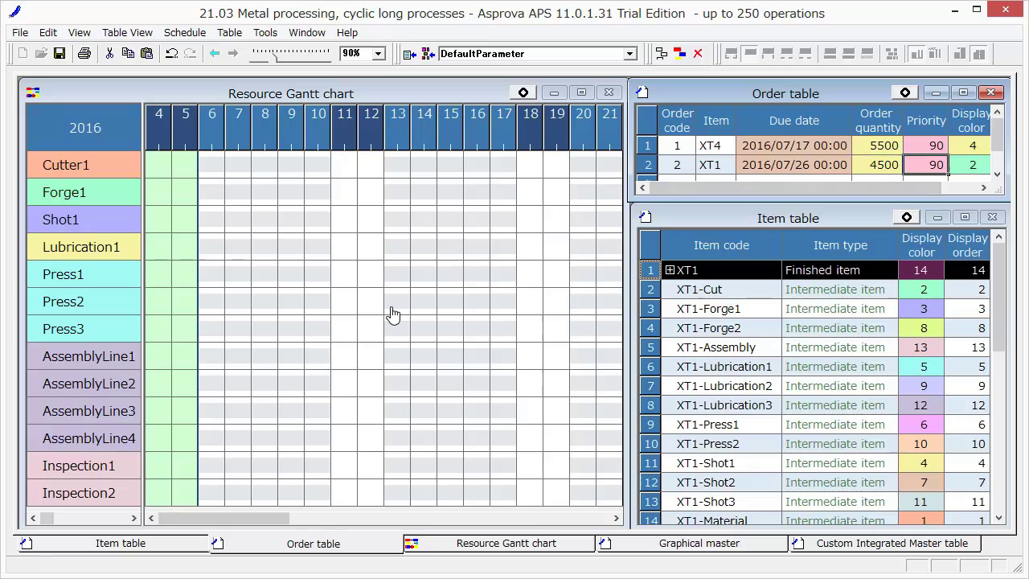
Step: Switch to the Resource Gantt chart and show link lines for XT1's and XT4's inspection operations
{"action": "left_click", "coordinate": [455, 95]}
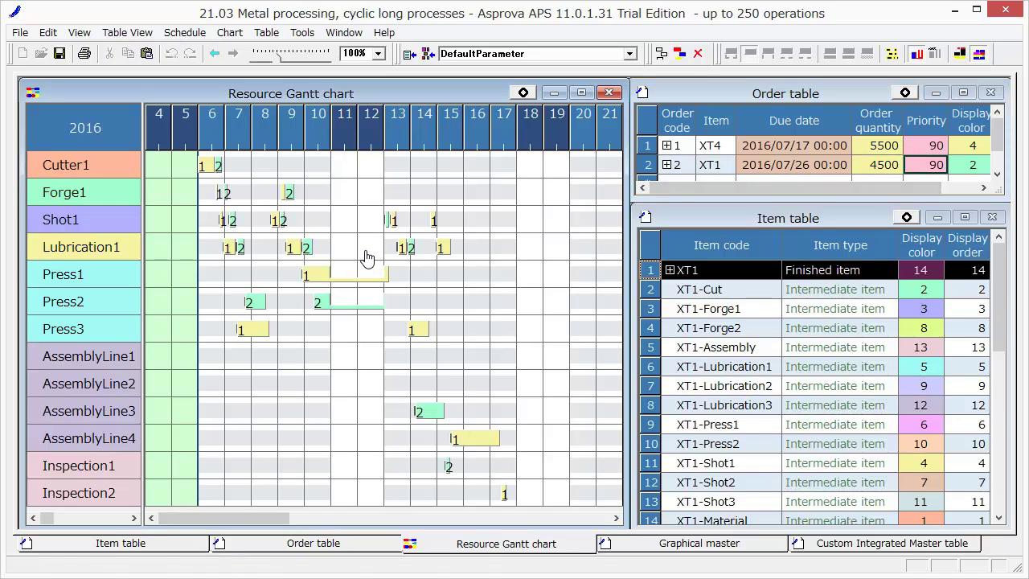
{"action": "left_click", "coordinate": [449, 473]}
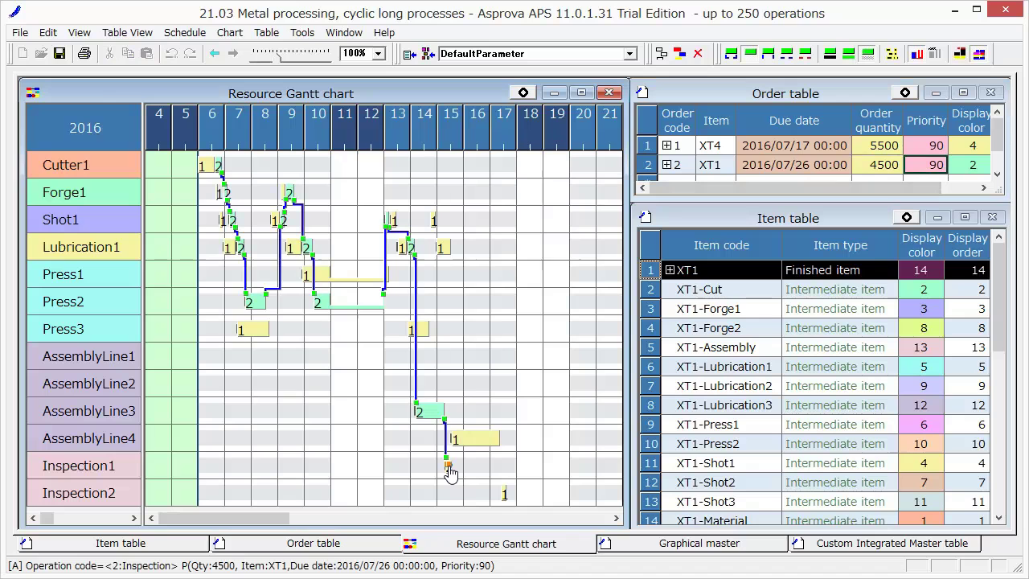
{"action": "left_click", "coordinate": [505, 493]}
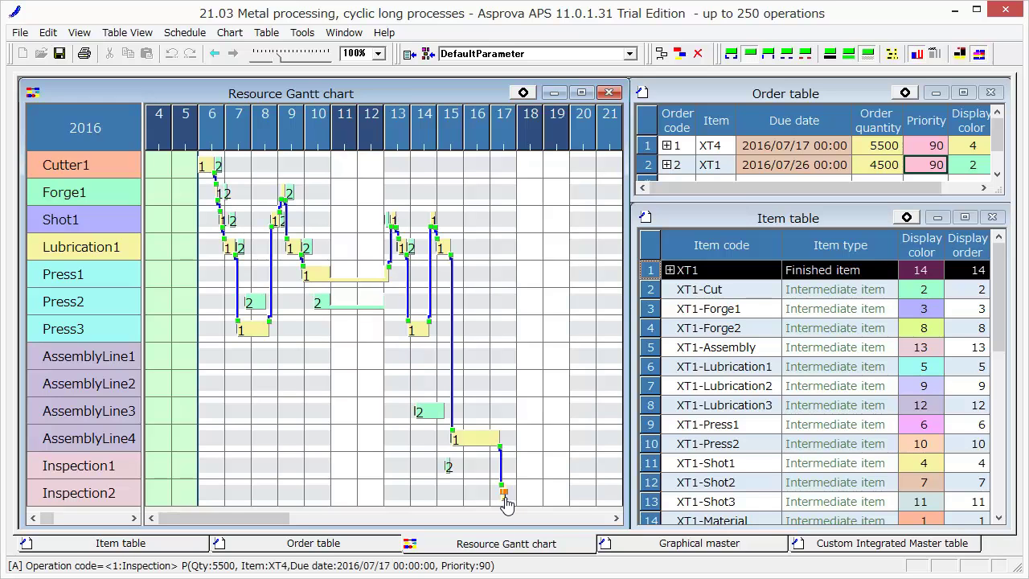
Step: Select XT4's lubrication operation around day 15
{"action": "mouse_move", "coordinate": [507, 503]}
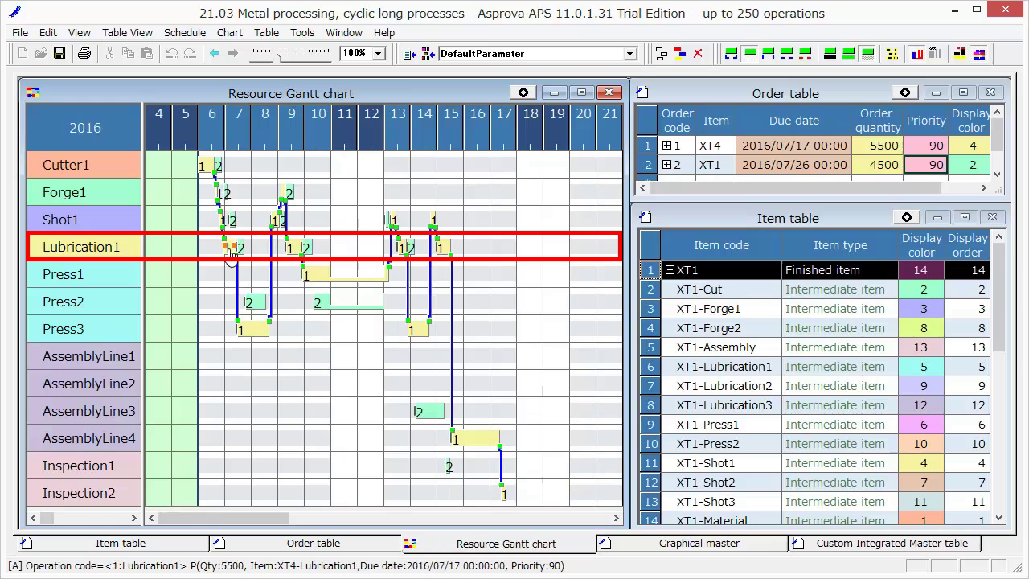
{"action": "mouse_move", "coordinate": [295, 260]}
{"action": "left_click", "coordinate": [448, 262]}
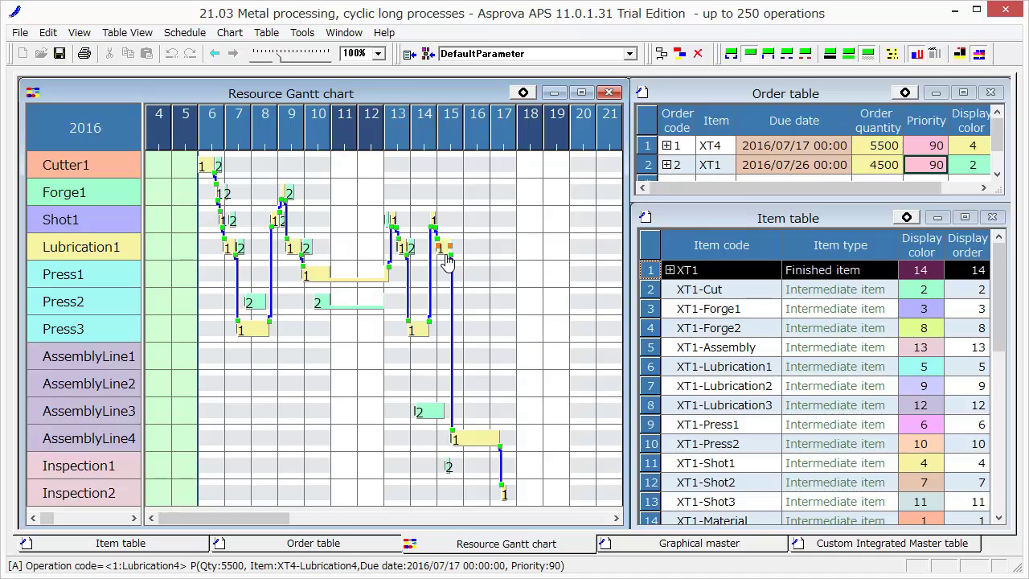
Step: Move XT4's Cutter1 cut operation to around day 7, after XT1's, and reschedule
{"action": "left_click", "coordinate": [208, 169]}
{"action": "left_click_drag", "start_coordinate": [208, 168], "coordinate": [241, 170]}
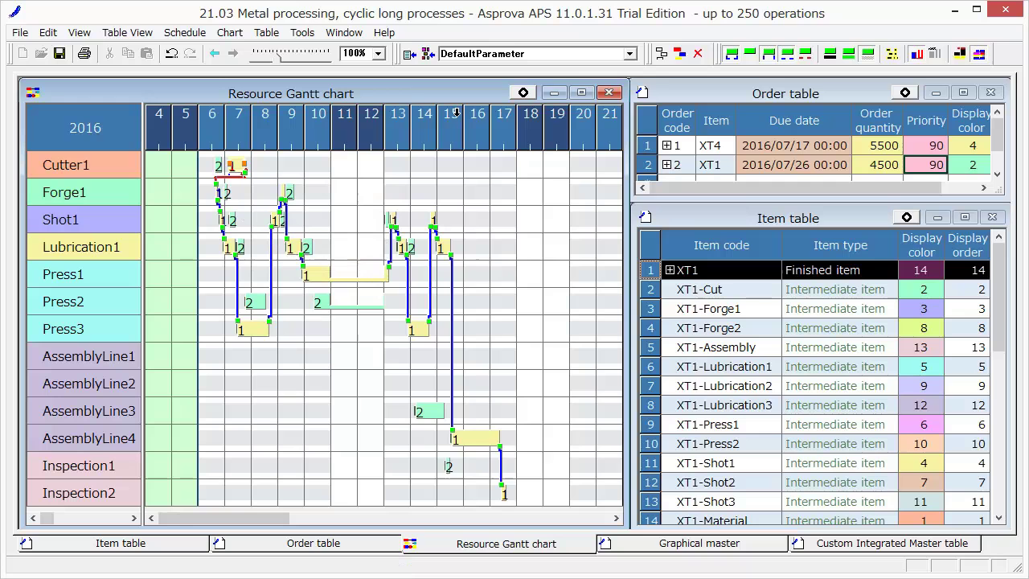
{"action": "left_click", "coordinate": [681, 56]}
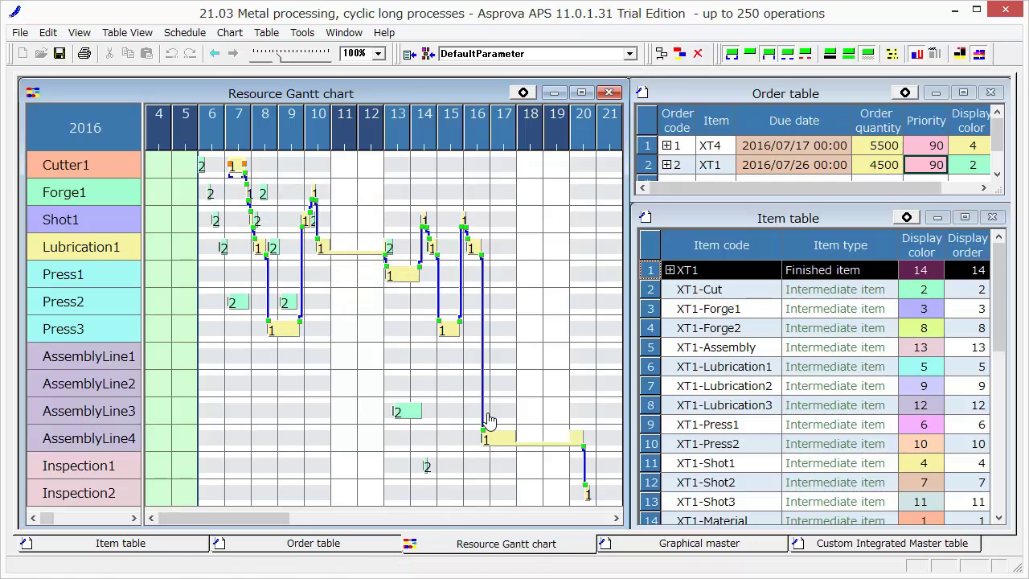
{"action": "mouse_move", "coordinate": [498, 441]}
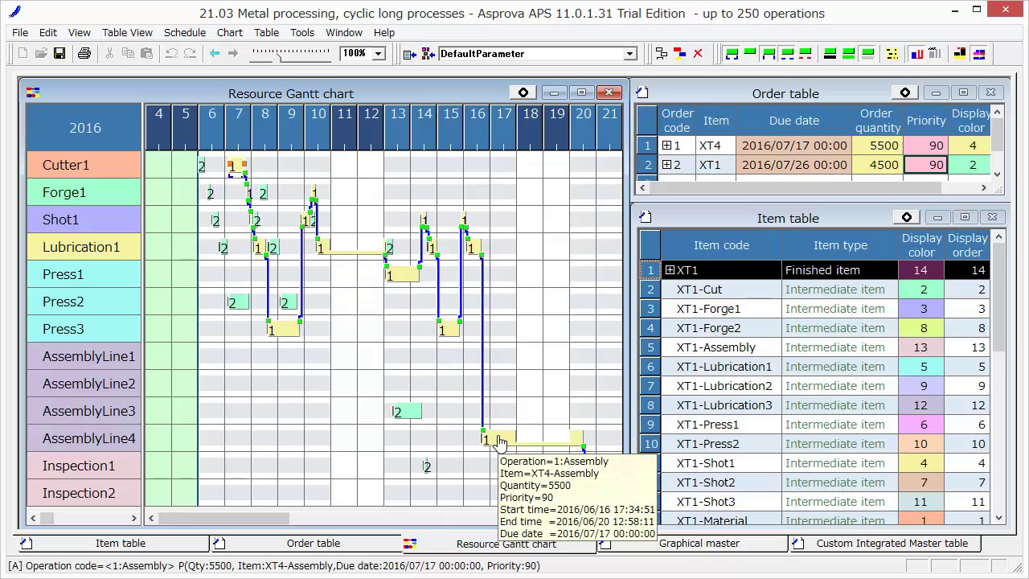